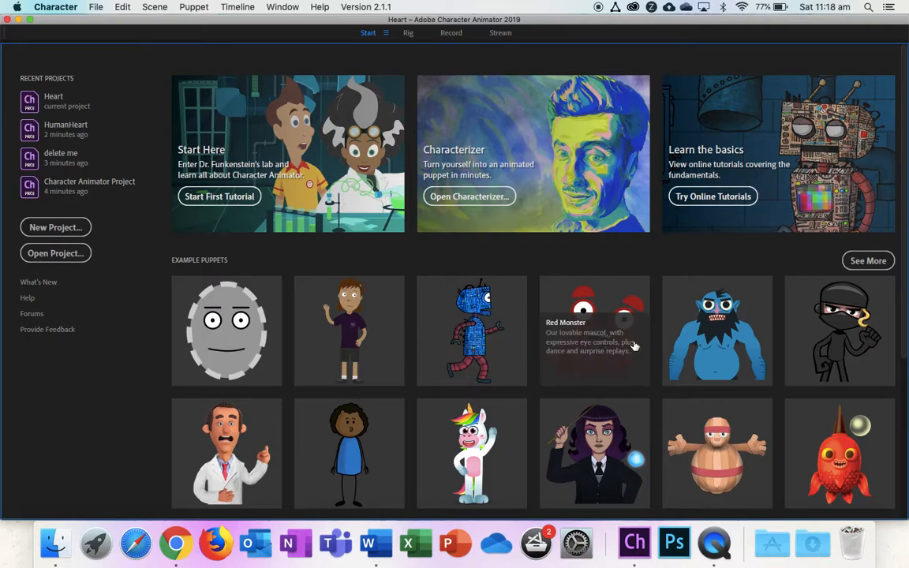
Open the Blank Face example puppet for editing in Photoshop, and switch to Character Animator to view its scene
mouse_move(376, 296)
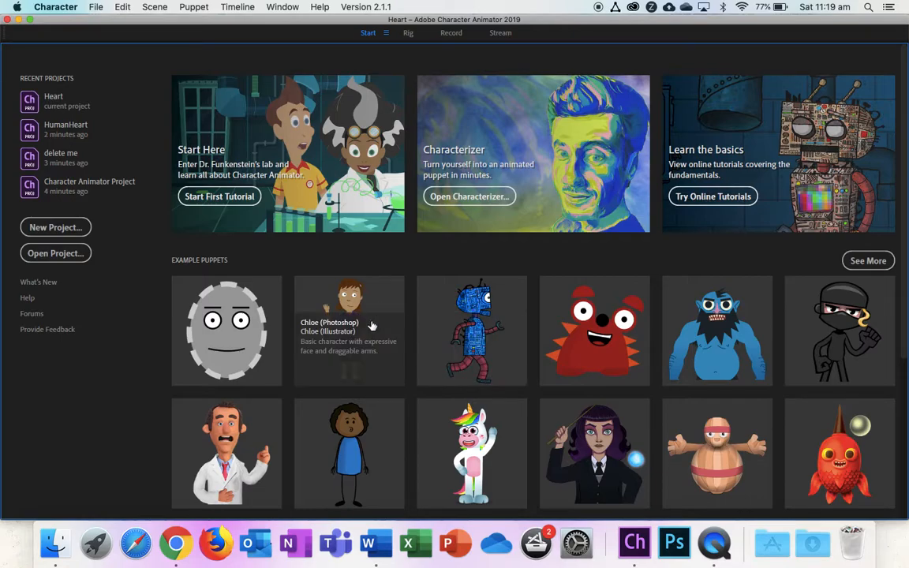
click(239, 324)
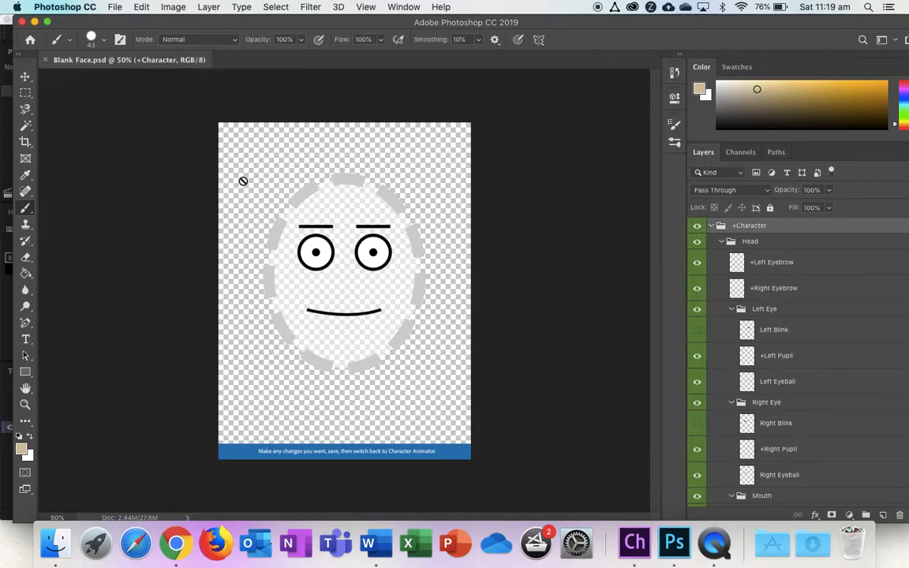
click(635, 544)
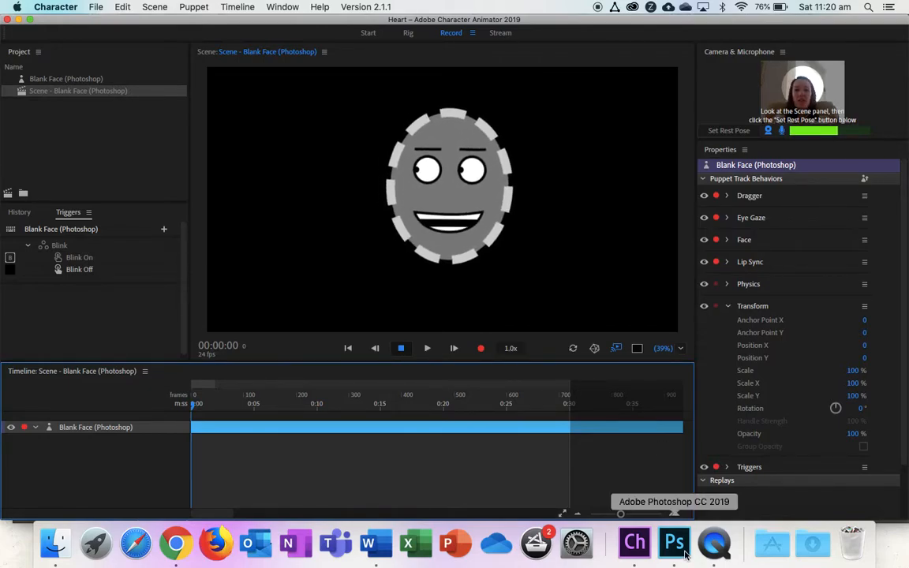
Switch back to Photoshop and select the face background layer of Blank Face.psd
click(684, 553)
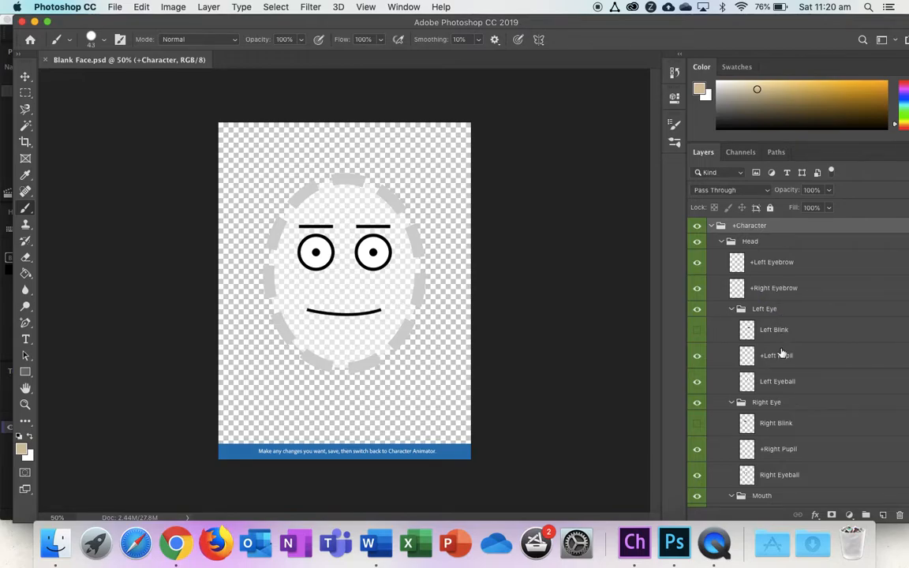
scroll(782, 340, down, 5)
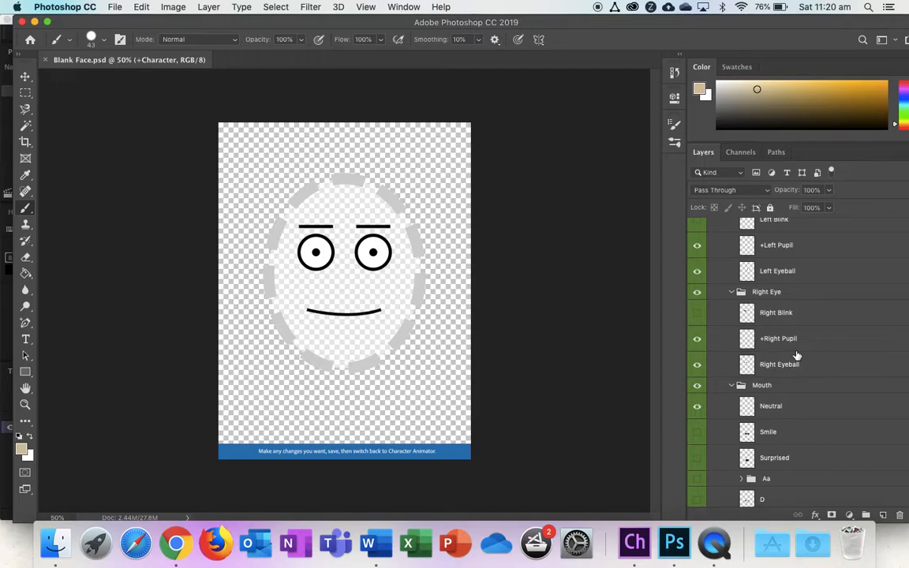
scroll(749, 431, down, 10)
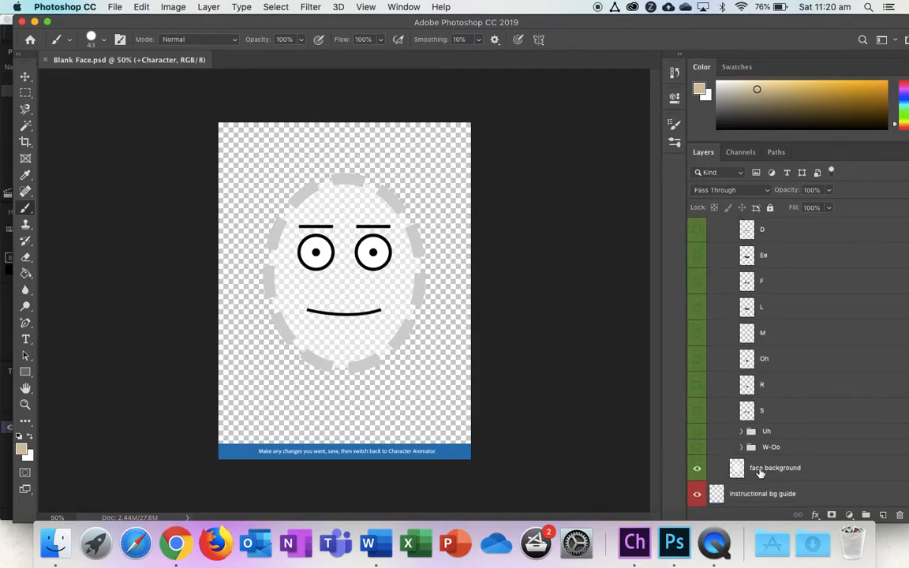
click(760, 471)
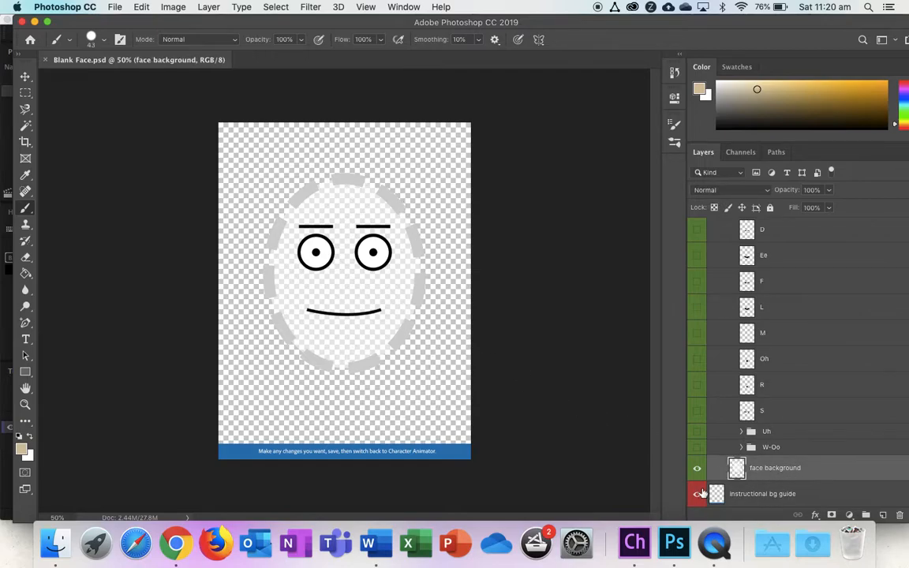
Toggle the face background layer's visibility to check which artwork it holds, leaving it shown
click(697, 469)
click(697, 469)
click(697, 469)
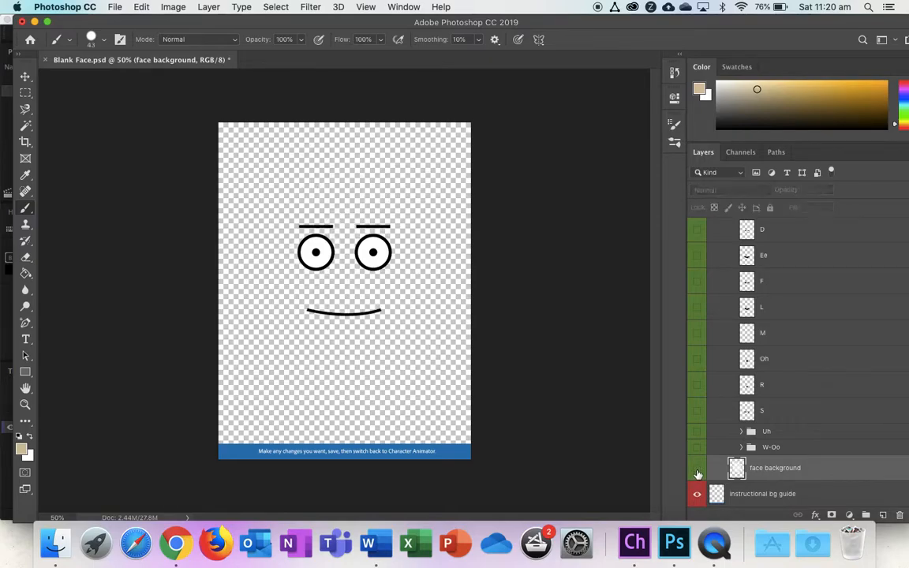
click(697, 470)
click(697, 470)
click(697, 470)
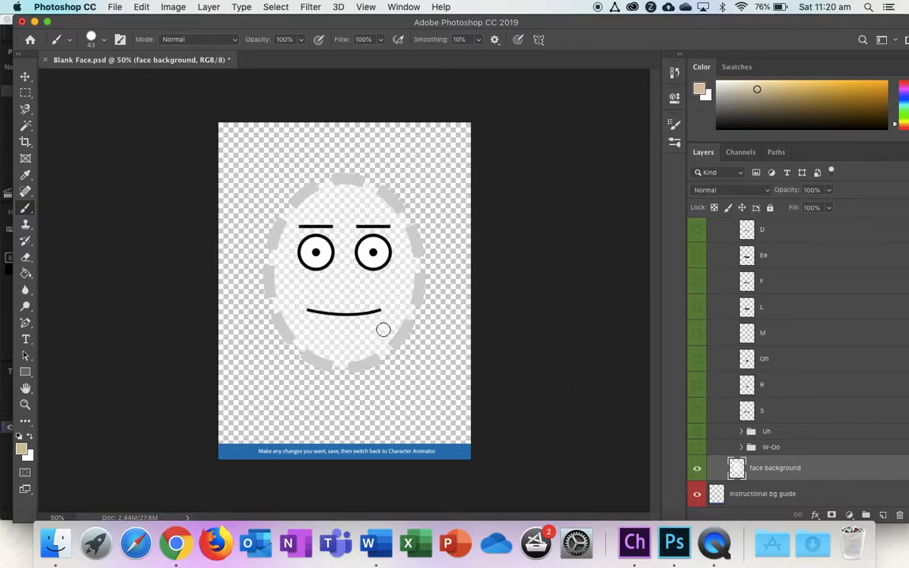
Set the foreground colour to bright red and draw an ellipse about 406 by 644 px over the face's left side
click(24, 373)
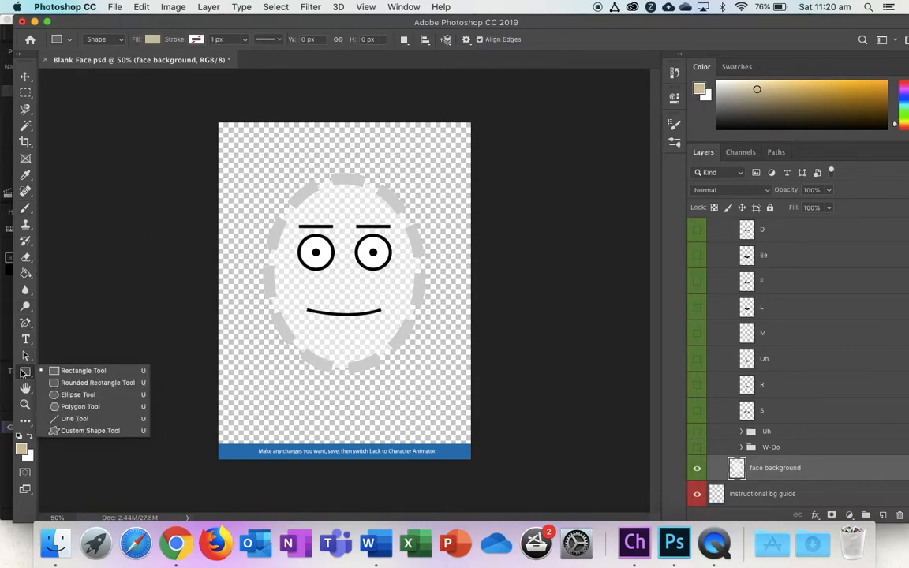
click(63, 394)
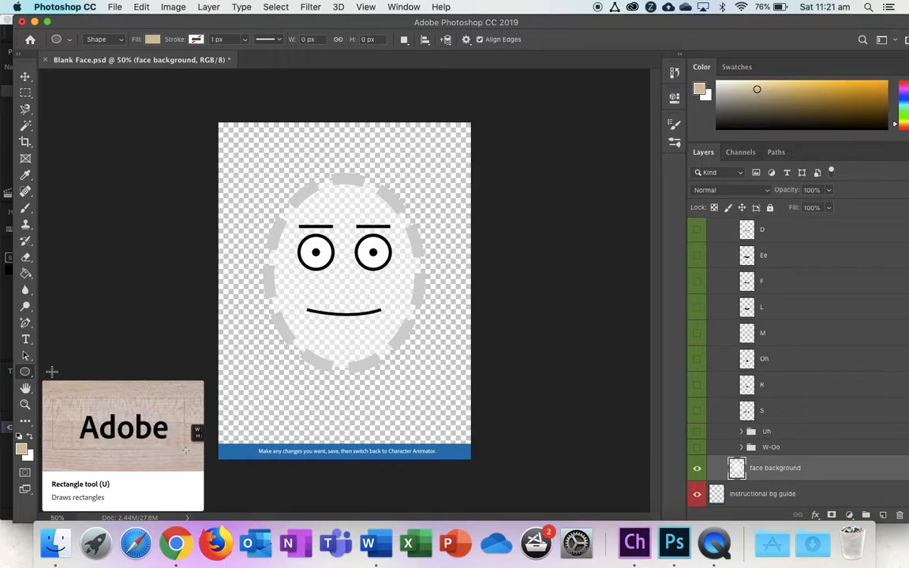
click(21, 448)
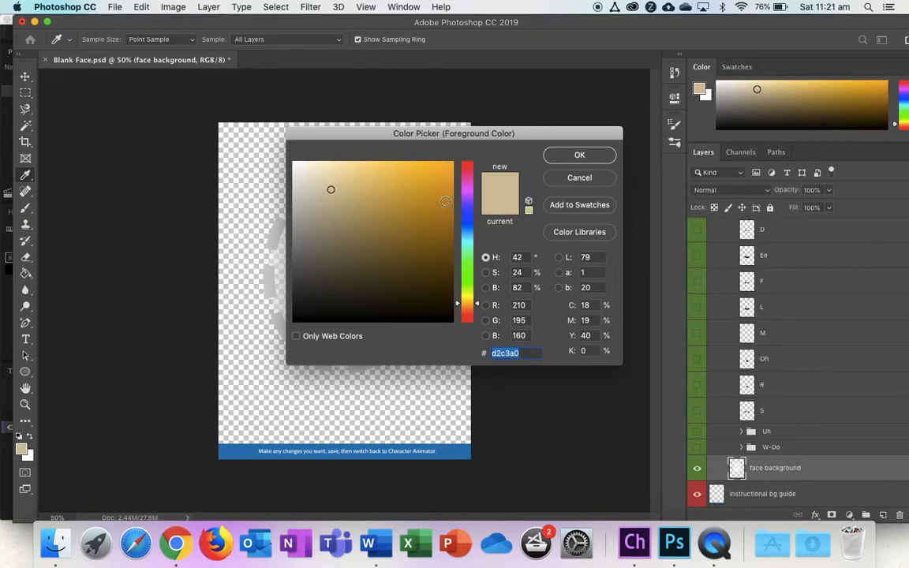
mouse_move(469, 191)
mouse_down()
mouse_move(470, 161)
mouse_move(420, 174)
mouse_move(430, 167)
mouse_up()
click(580, 156)
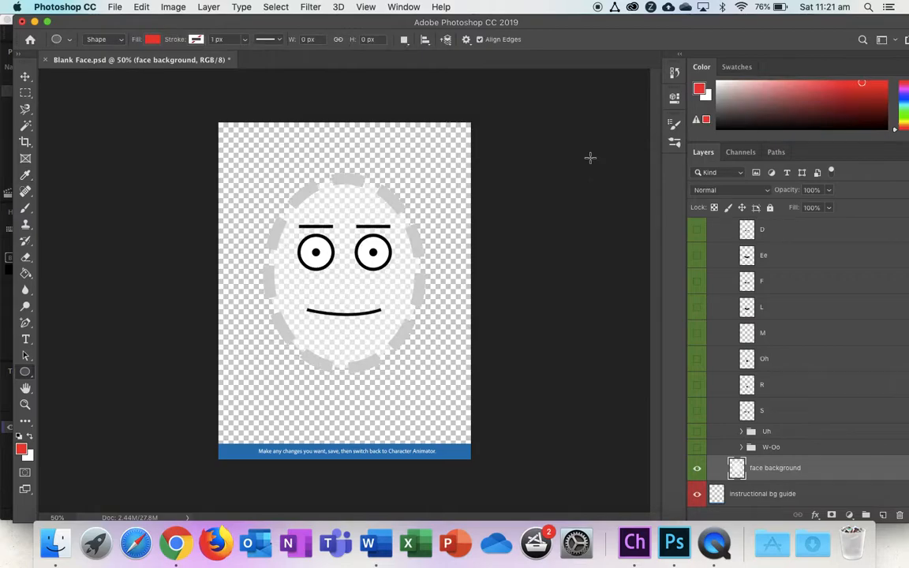
drag(243, 161, 368, 363)
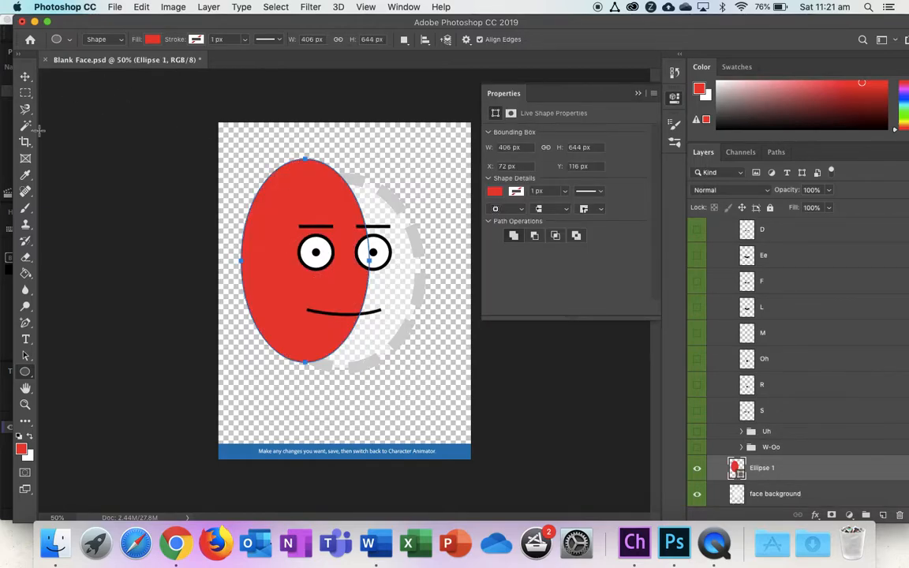
Rotate the red ellipse about 23 degrees counter-clockwise and position it as the left lobe of a heart
click(25, 76)
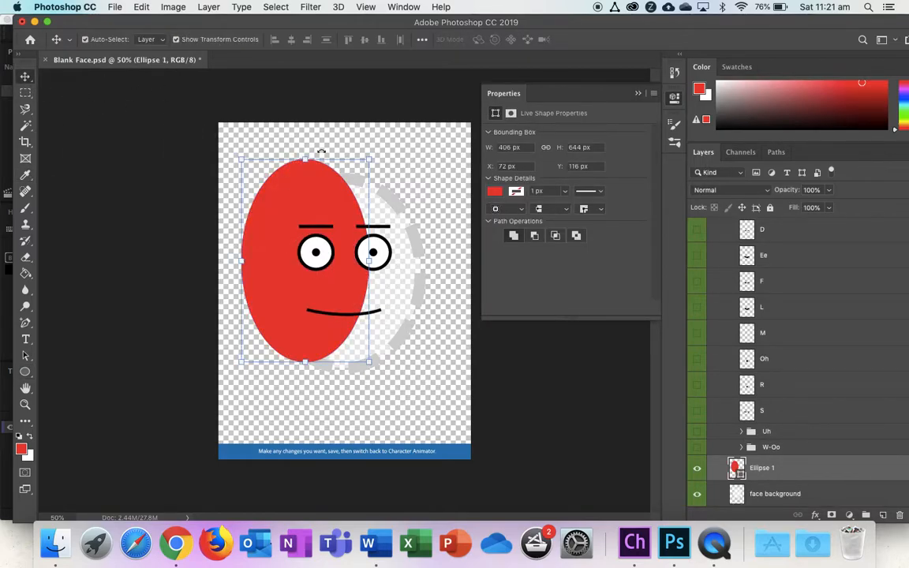
drag(376, 150, 325, 146)
drag(298, 188, 314, 200)
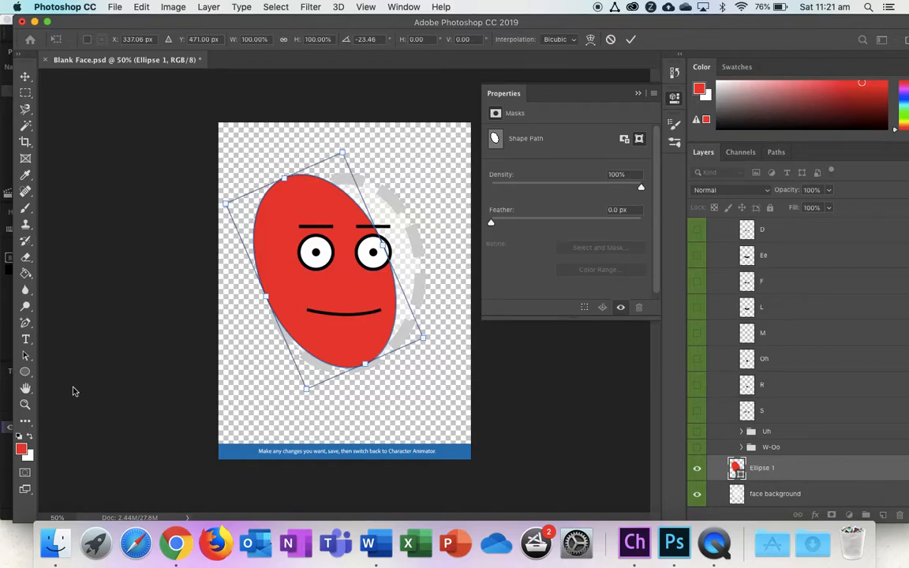
Draw a second red ellipse about 336 by 660 px and rotate it about 19 degrees clockwise as the heart's right lobe
click(25, 374)
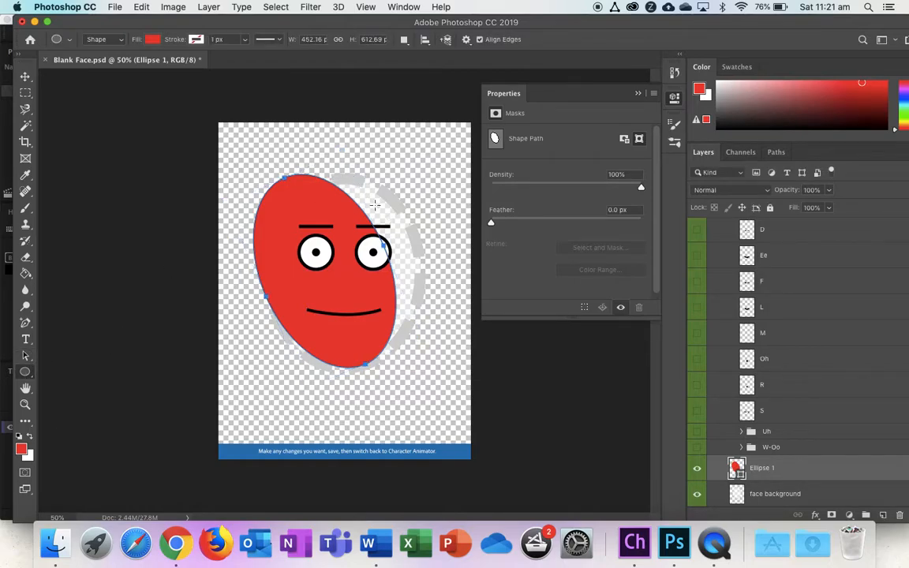
drag(392, 153, 278, 364)
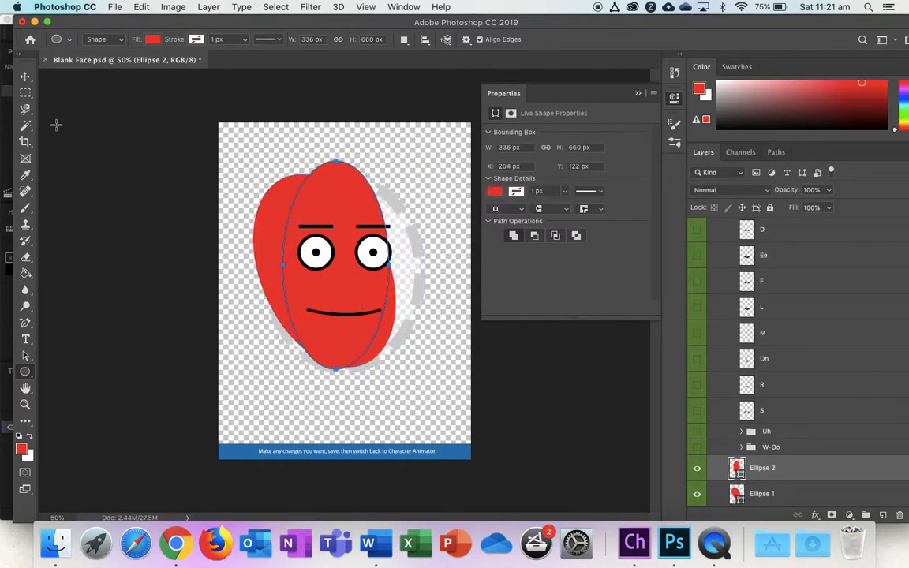
click(25, 77)
drag(389, 148, 436, 169)
drag(350, 200, 397, 208)
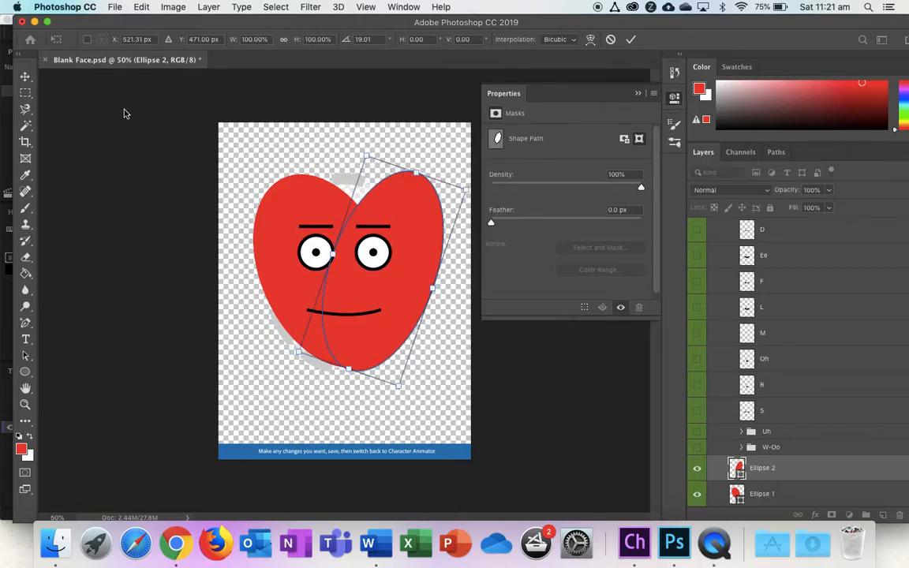
key(Return)
click(227, 172)
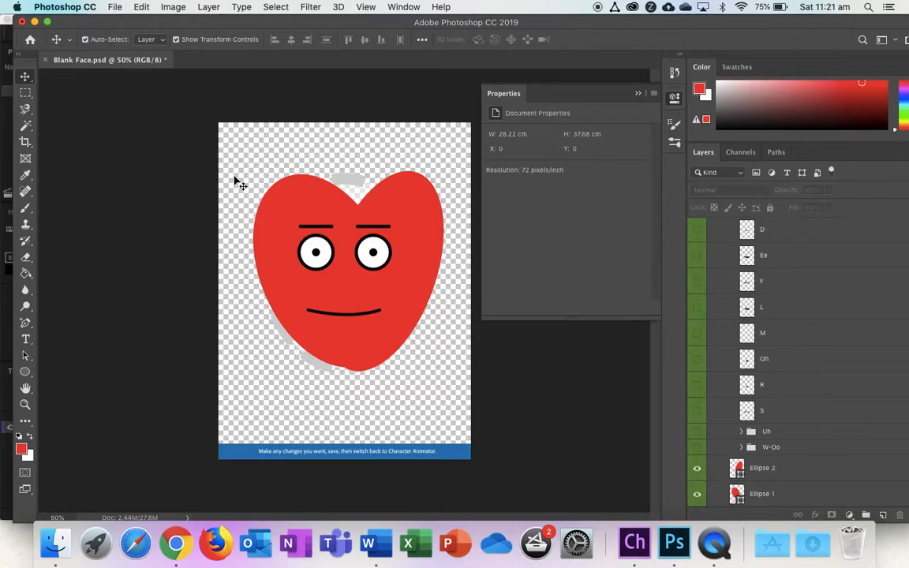
Resize the right ellipse to about 110.5% width and 97.5% height so its top and bottom align with the left lobe
click(338, 343)
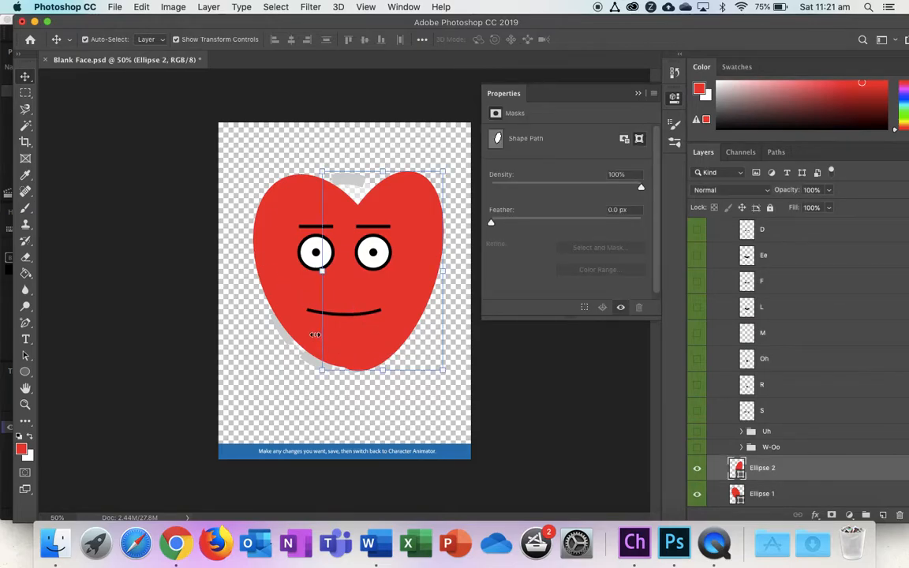
drag(351, 341, 315, 335)
click(311, 337)
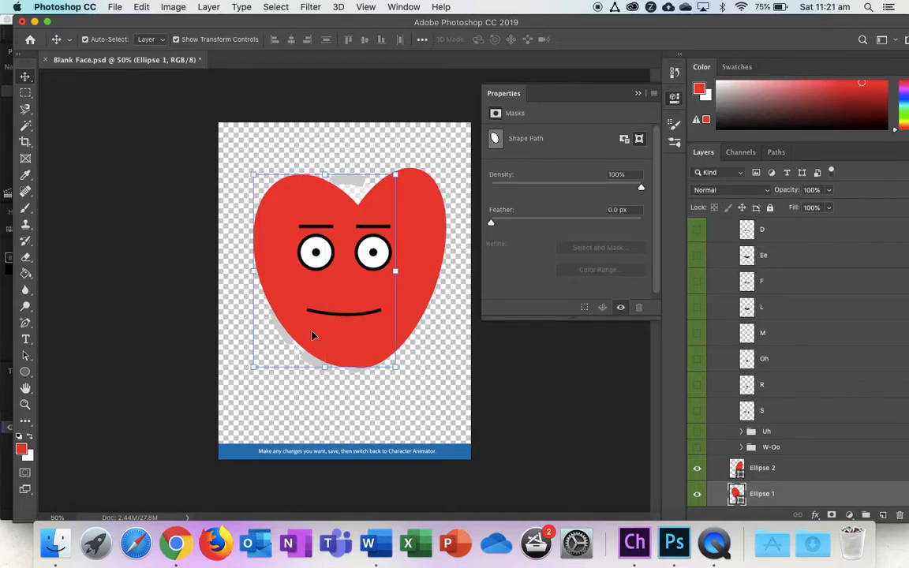
click(430, 177)
mouse_move(444, 169)
mouse_down()
mouse_move(450, 163)
mouse_move(452, 172)
mouse_up()
drag(324, 172, 318, 169)
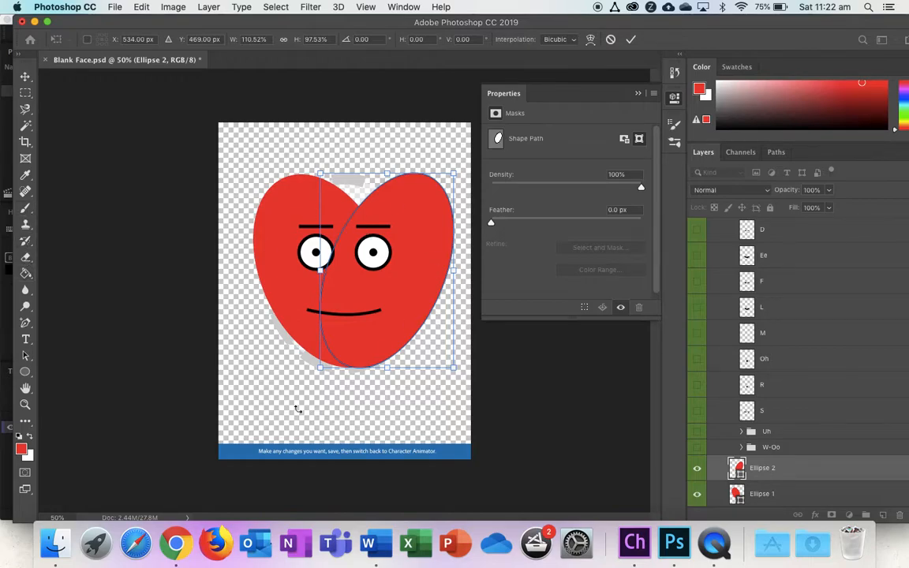
click(23, 76)
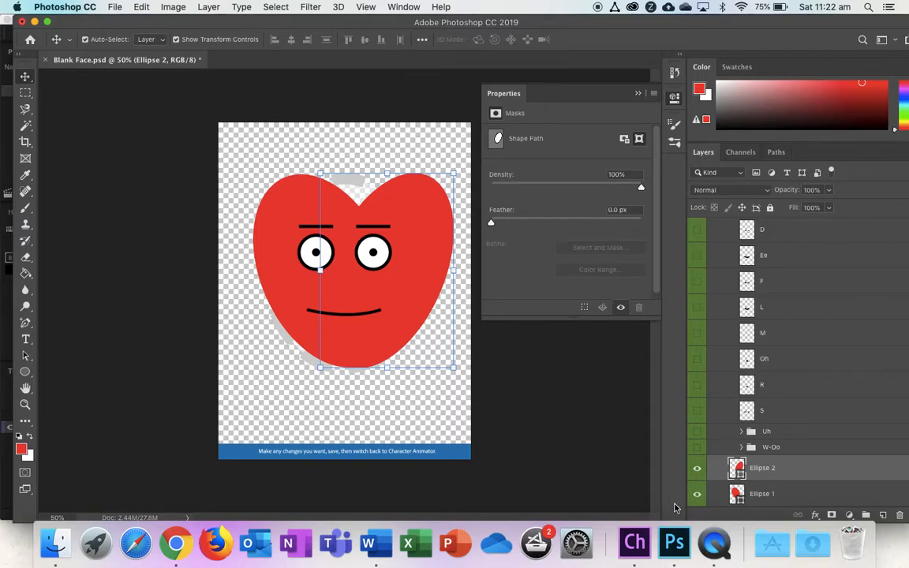
Merge the two red ellipse layers into a single heart shape
scroll(750, 473, down, 2)
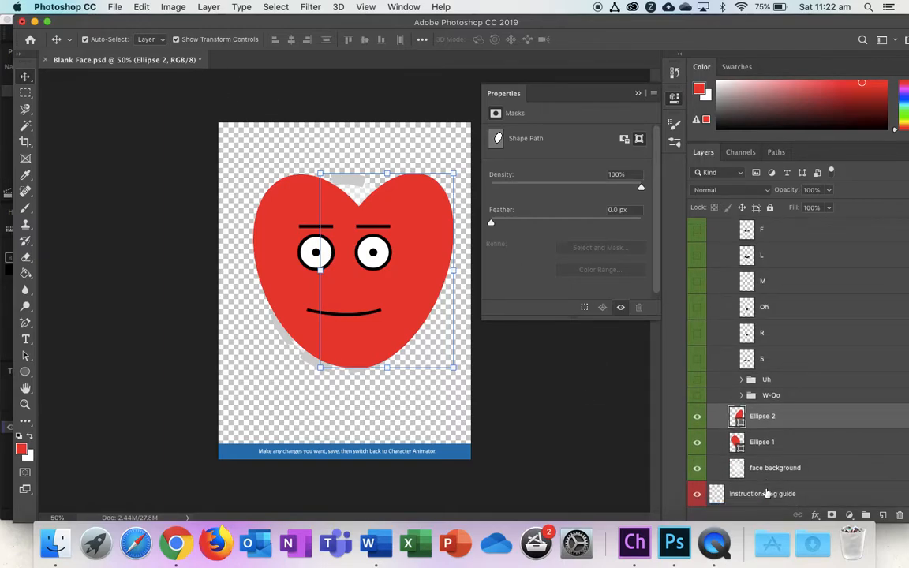
shift+click(764, 447)
right_click(772, 445)
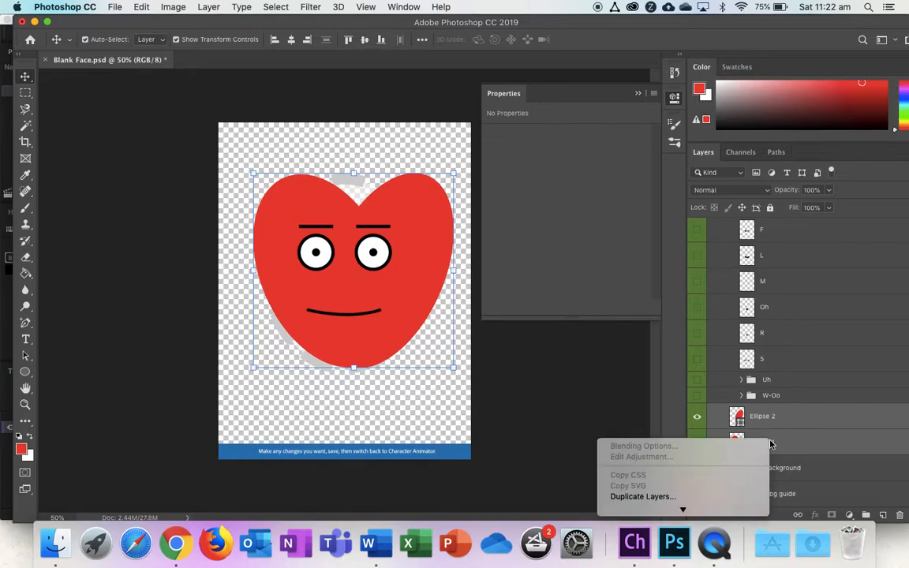
mouse_move(725, 513)
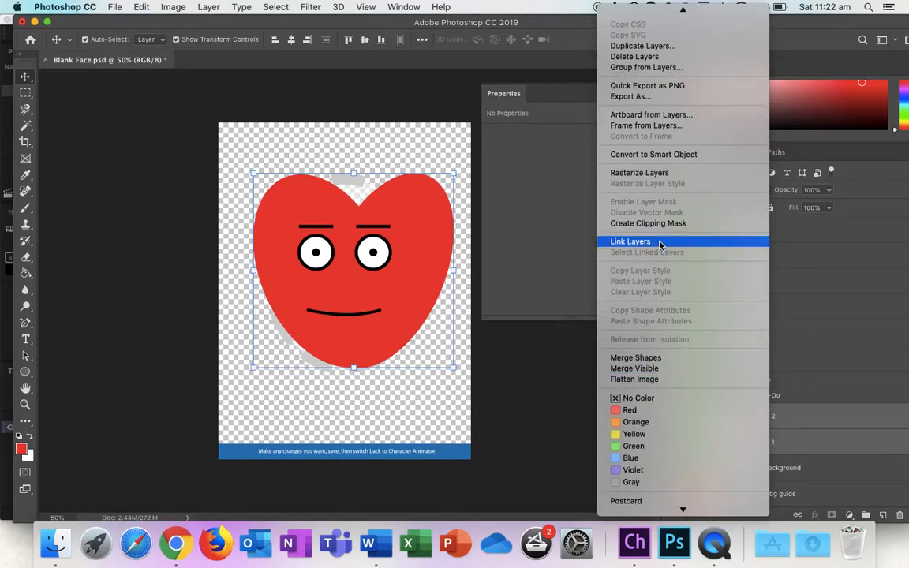
click(660, 242)
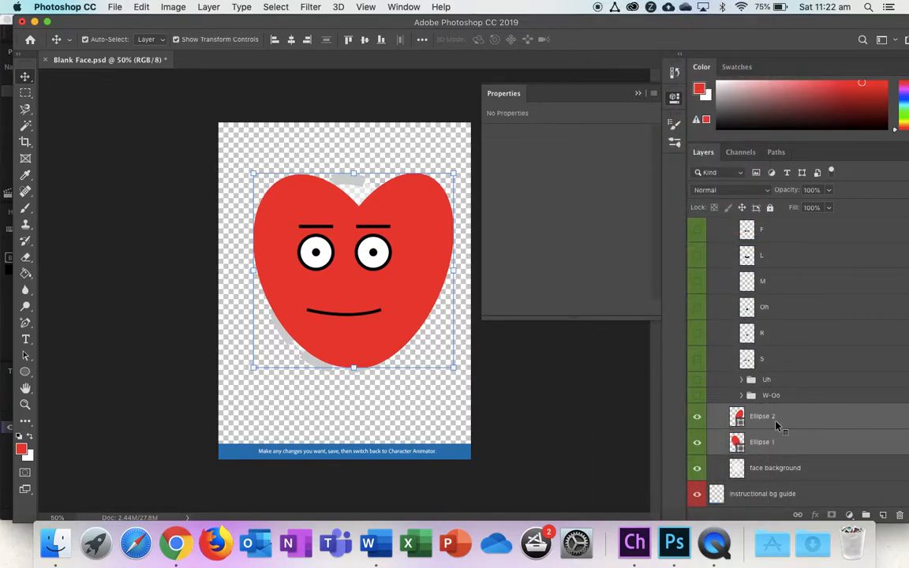
right_click(776, 426)
mouse_move(690, 511)
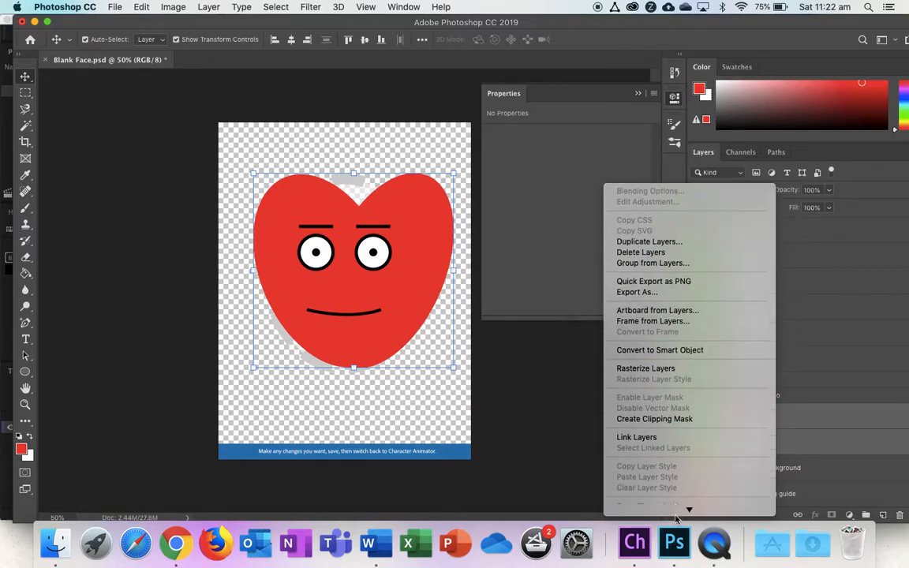
key(Escape)
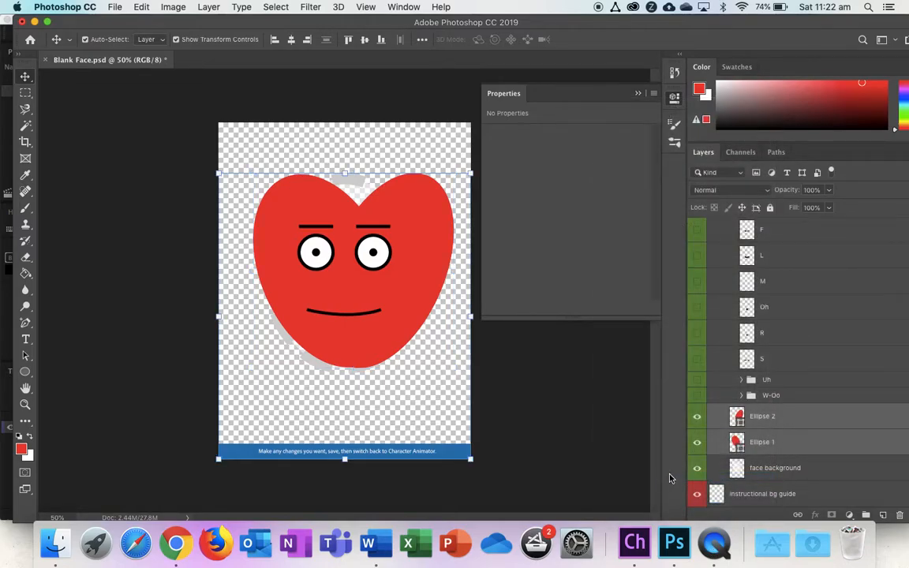
scroll(781, 482, up, 10)
scroll(787, 493, down, 10)
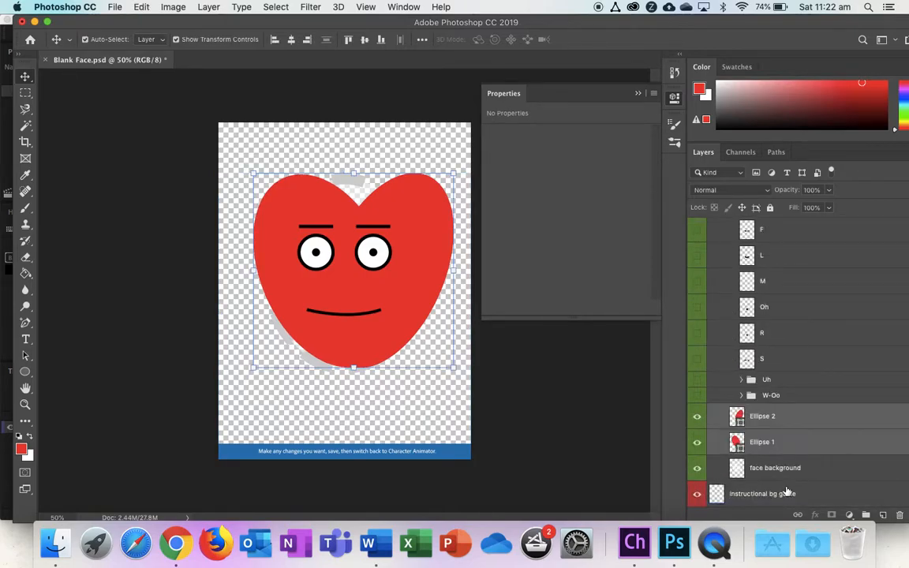
right_click(695, 387)
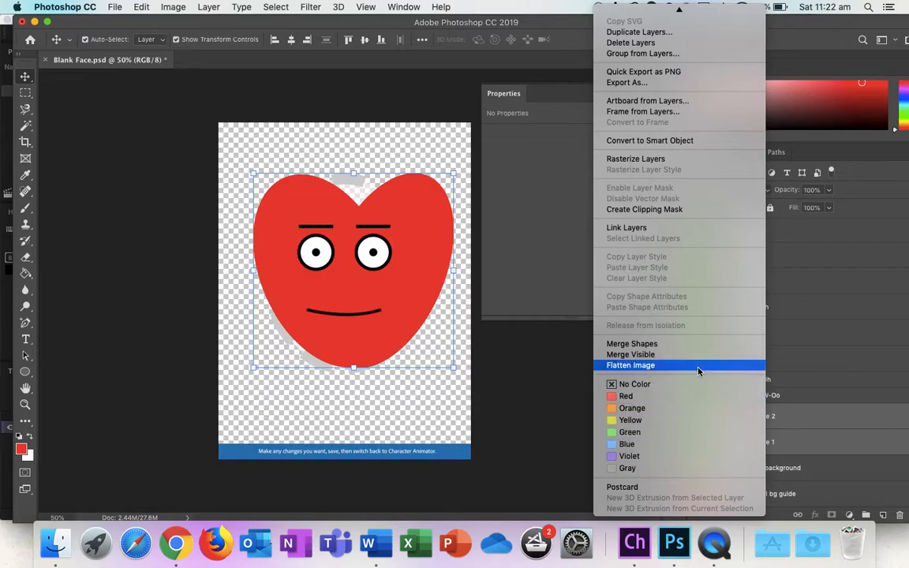
click(686, 345)
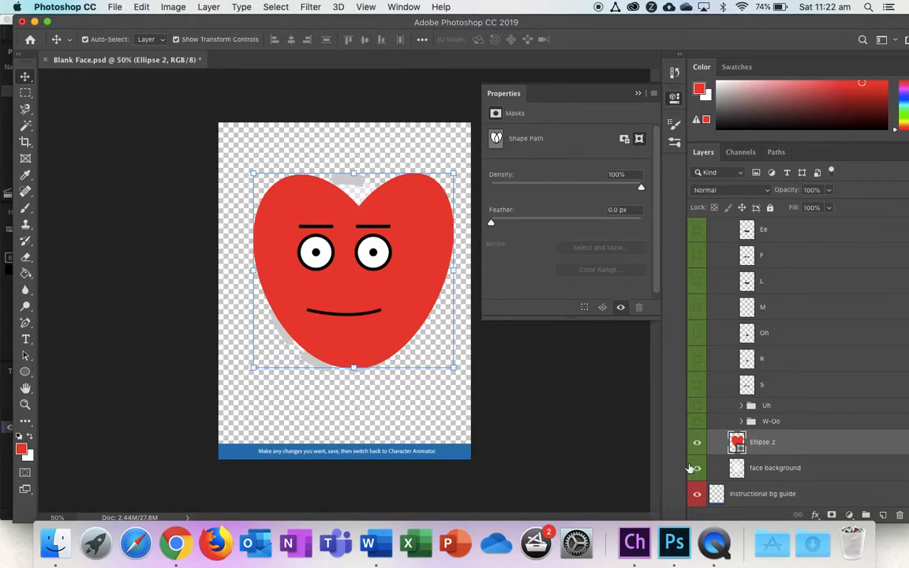
Delete the original face background layer and rename the Ellipse 2 heart layer as Face background
click(778, 471)
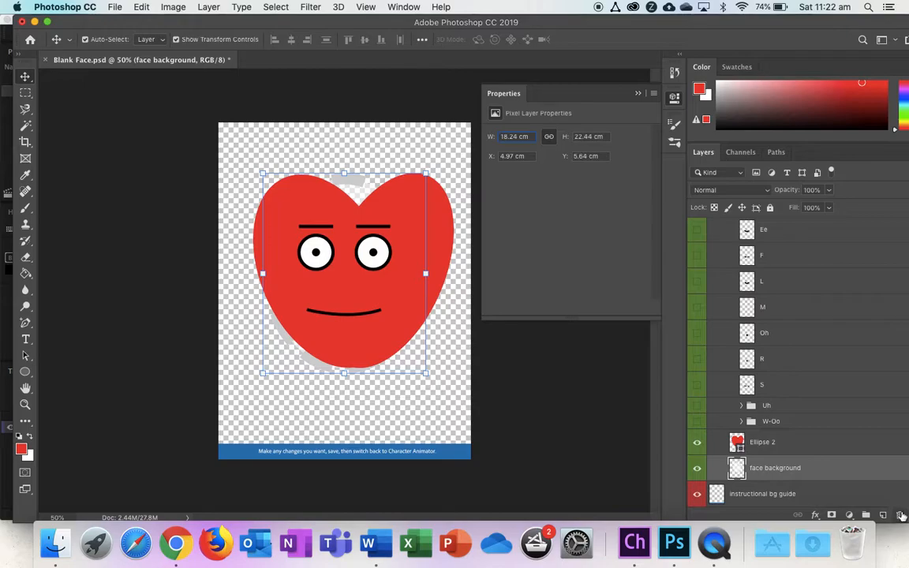
click(901, 516)
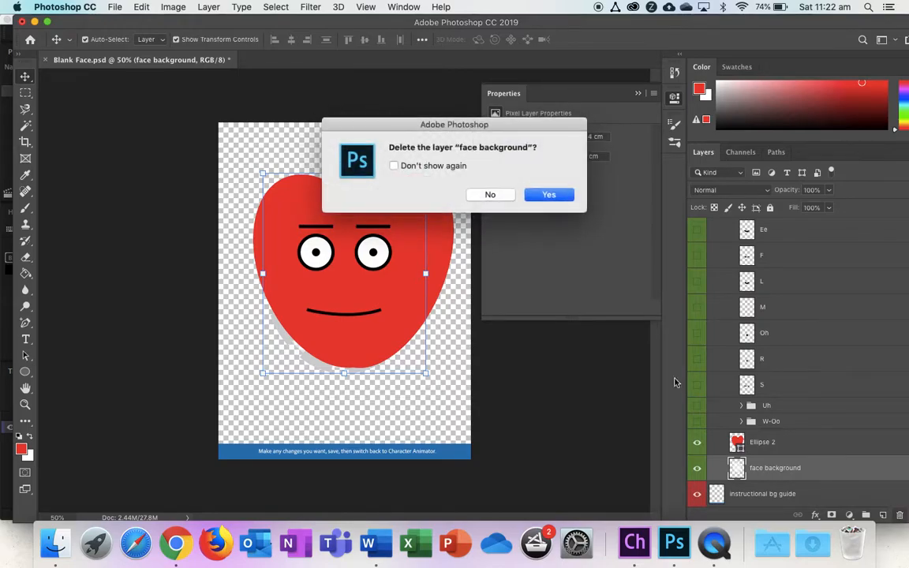
click(548, 195)
double_click(762, 469)
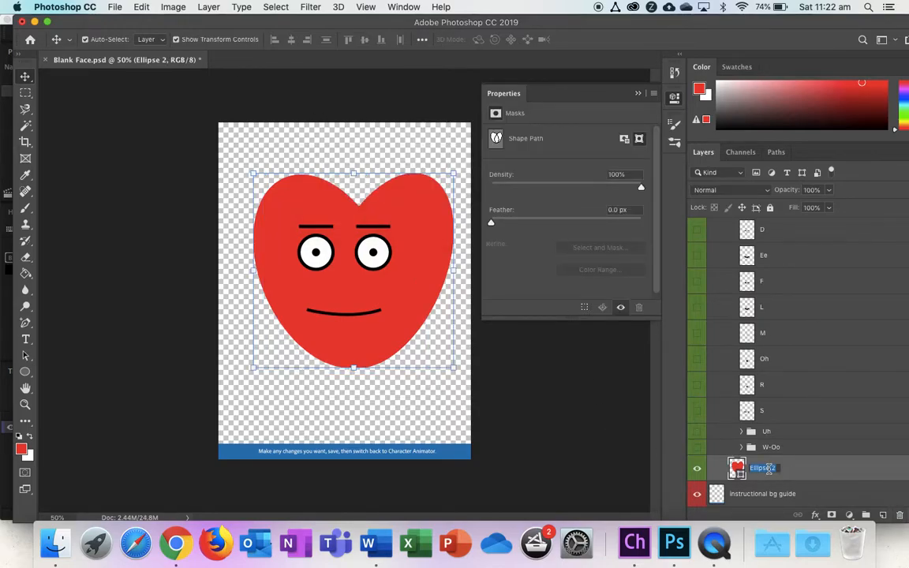
text(Face background)
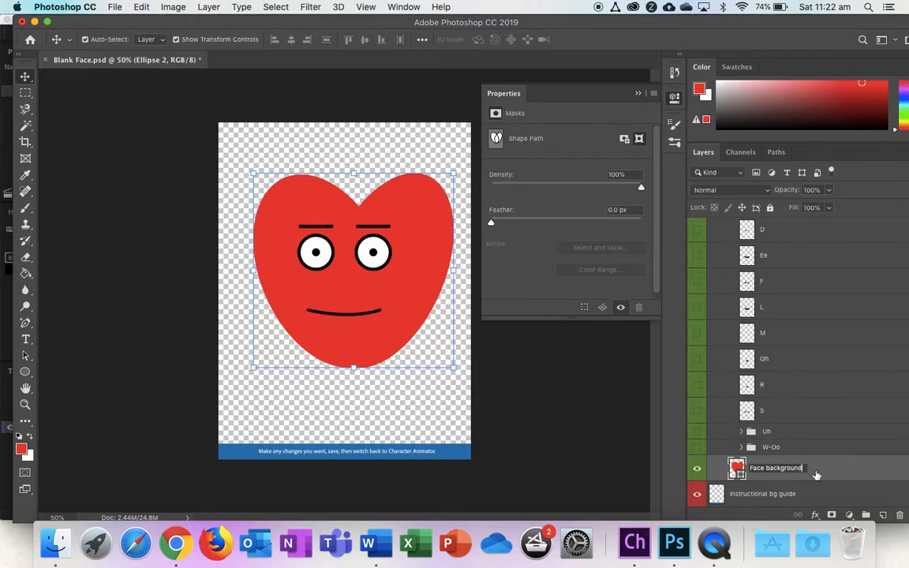
key(Return)
Delete the instructional bg guide layer with the blue instruction banner
click(750, 495)
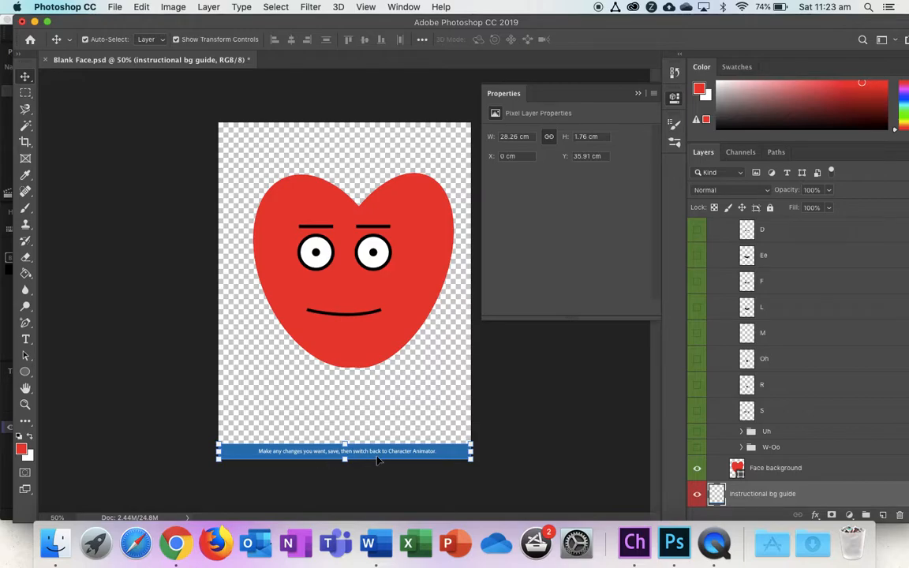
click(900, 515)
key(Return)
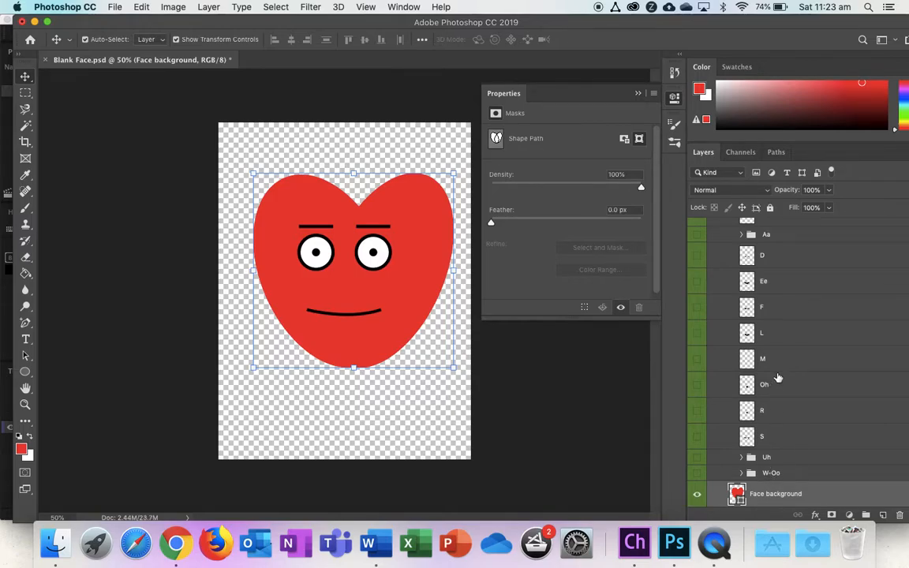
Look through the puppet's layers and preview the F and L mouth shapes by briefly showing each one
scroll(765, 286, up, 10)
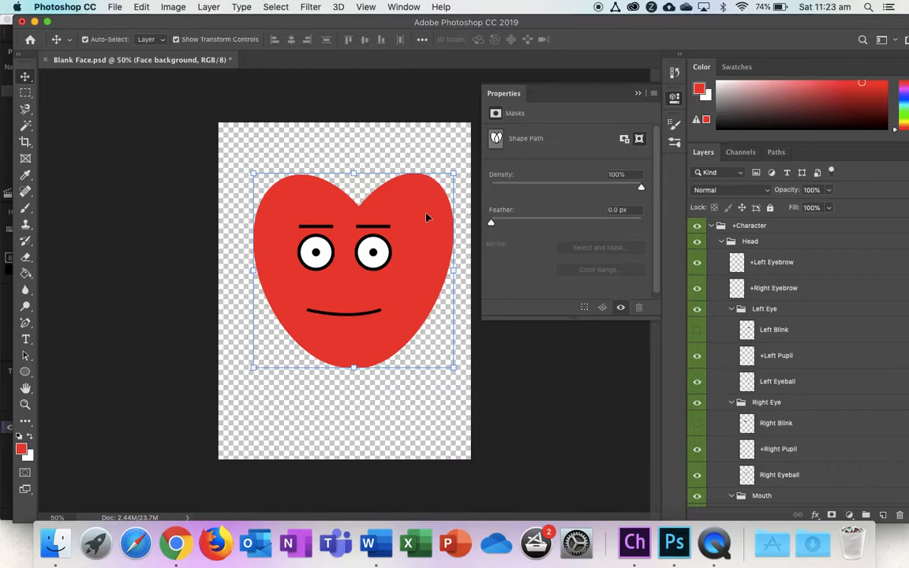
scroll(762, 418, down, 10)
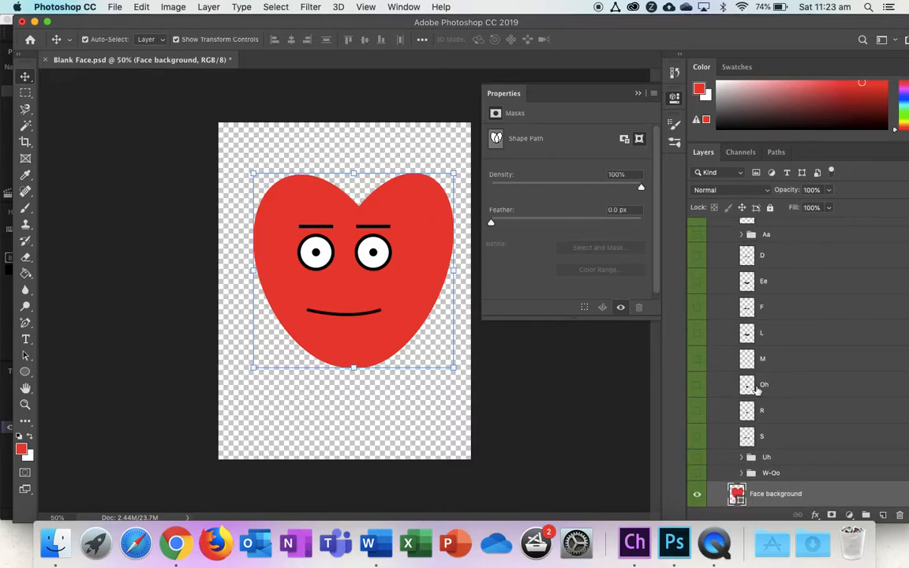
scroll(816, 337, up, 1)
click(757, 341)
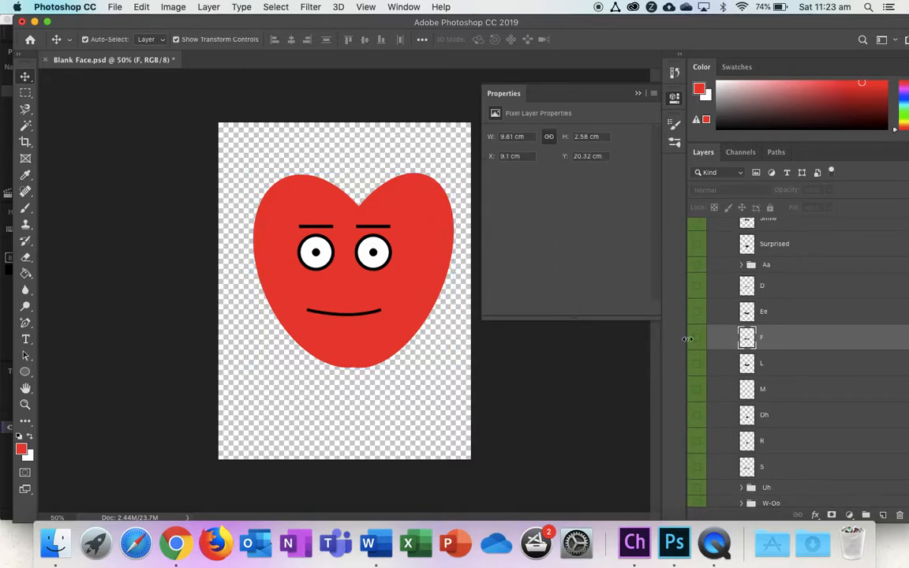
click(697, 342)
click(696, 343)
click(697, 361)
click(697, 362)
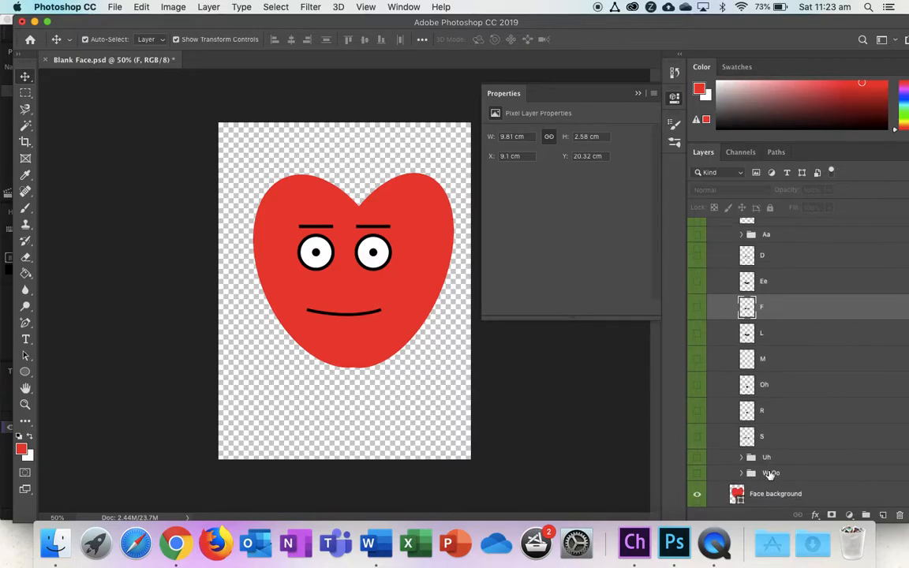
Preview the left eye's blink by showing Left Blink and hiding the left pupil and eyeball, and restore their original visibility
scroll(806, 314, up, 5)
scroll(806, 314, up, 3)
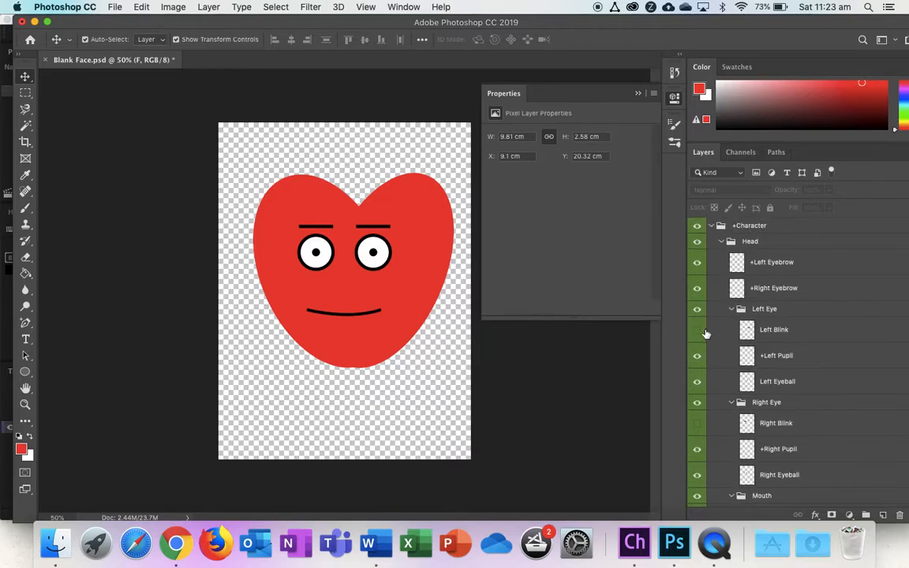
click(697, 331)
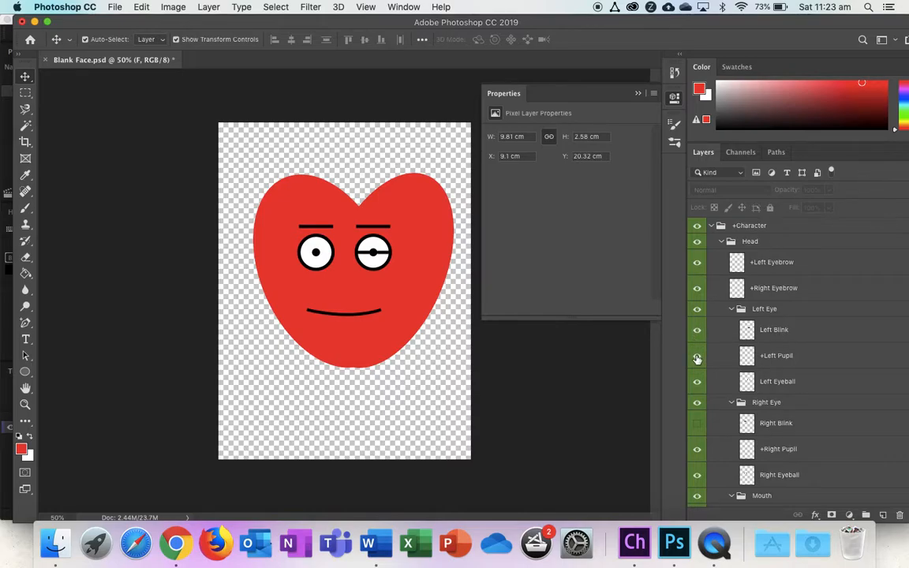
click(698, 356)
click(698, 385)
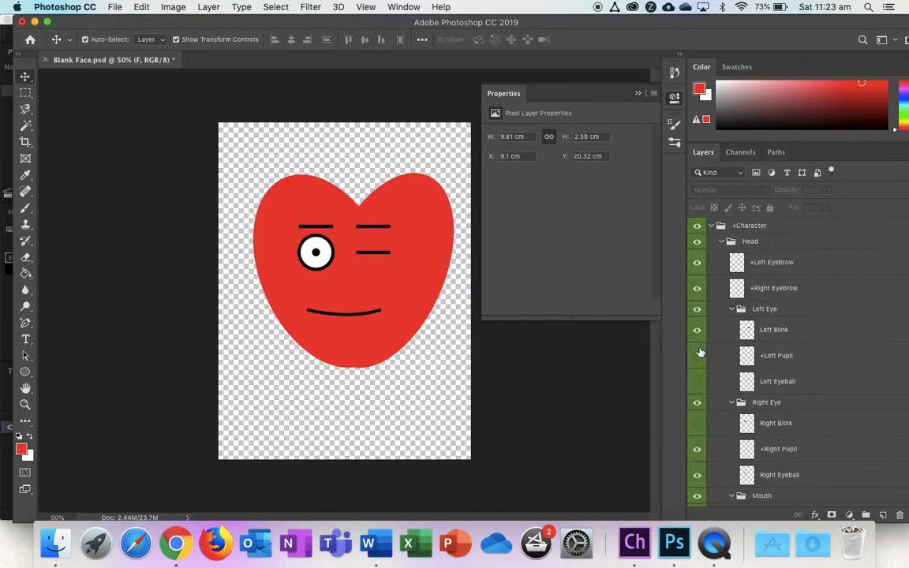
click(698, 381)
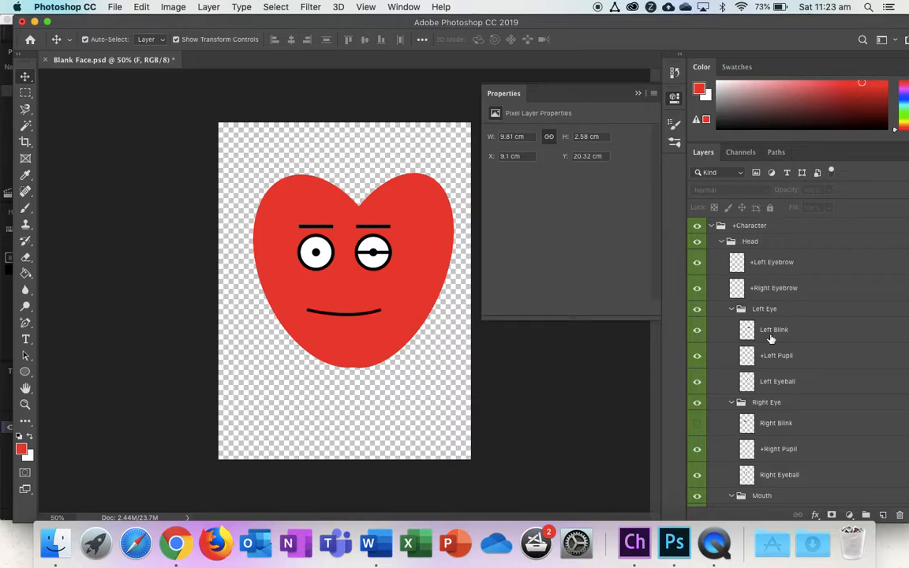
click(697, 330)
Save the Blank Face.psd artwork and switch to Character Animator to load the edited puppet
click(117, 7)
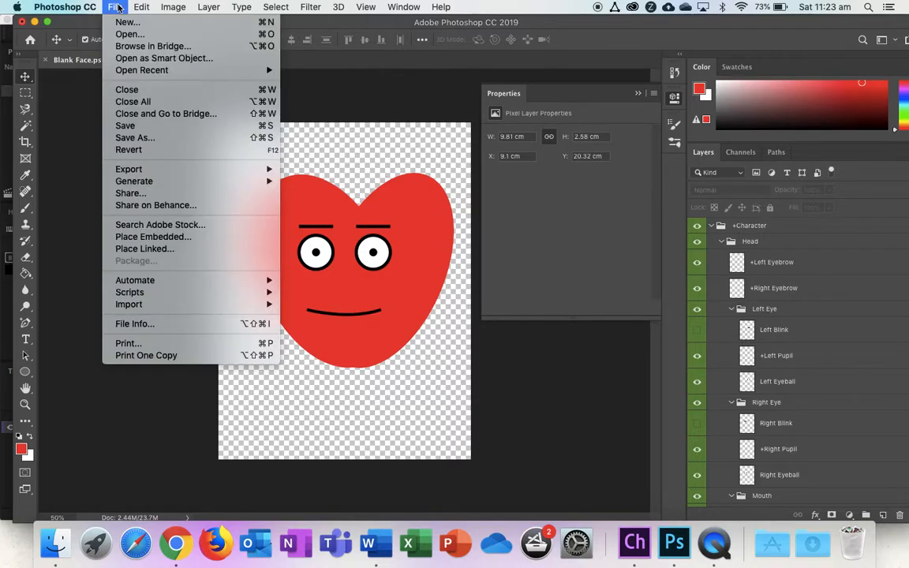
click(124, 127)
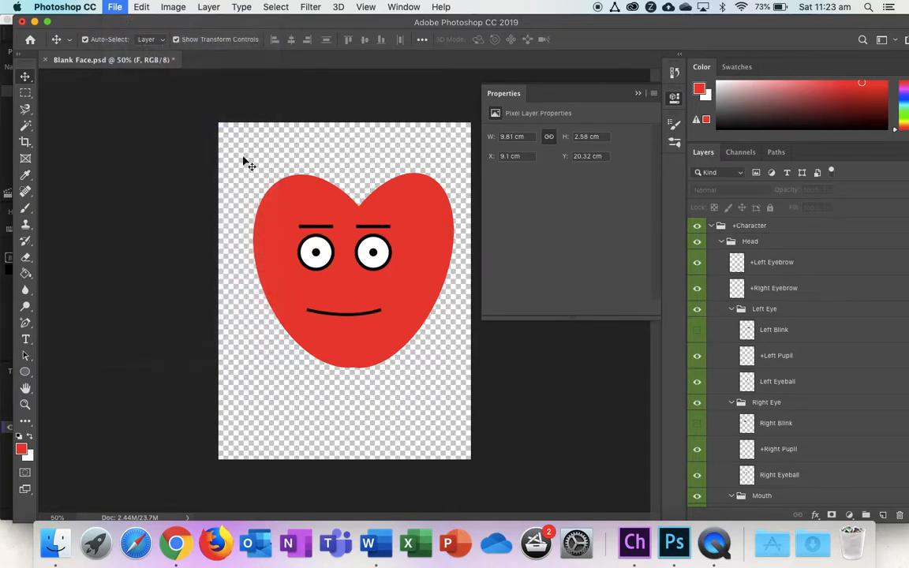
click(635, 545)
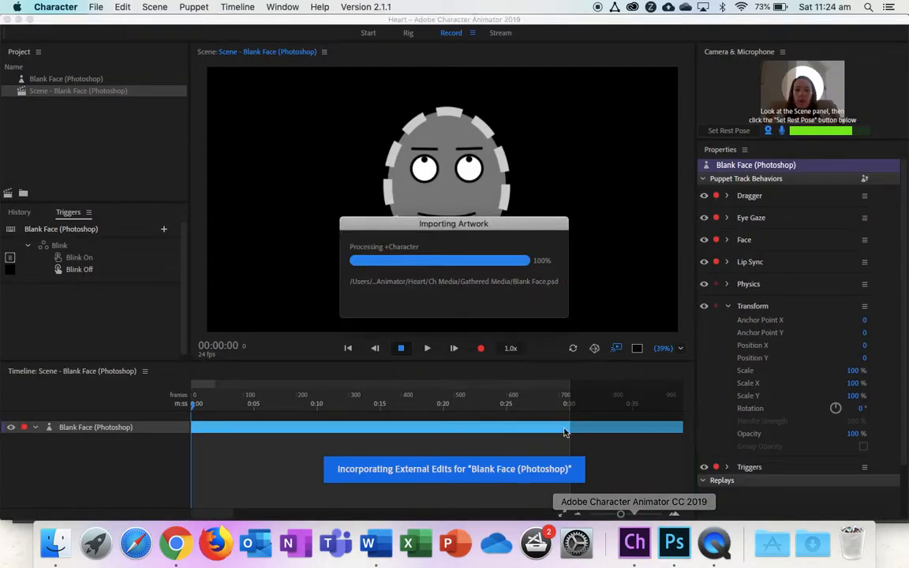